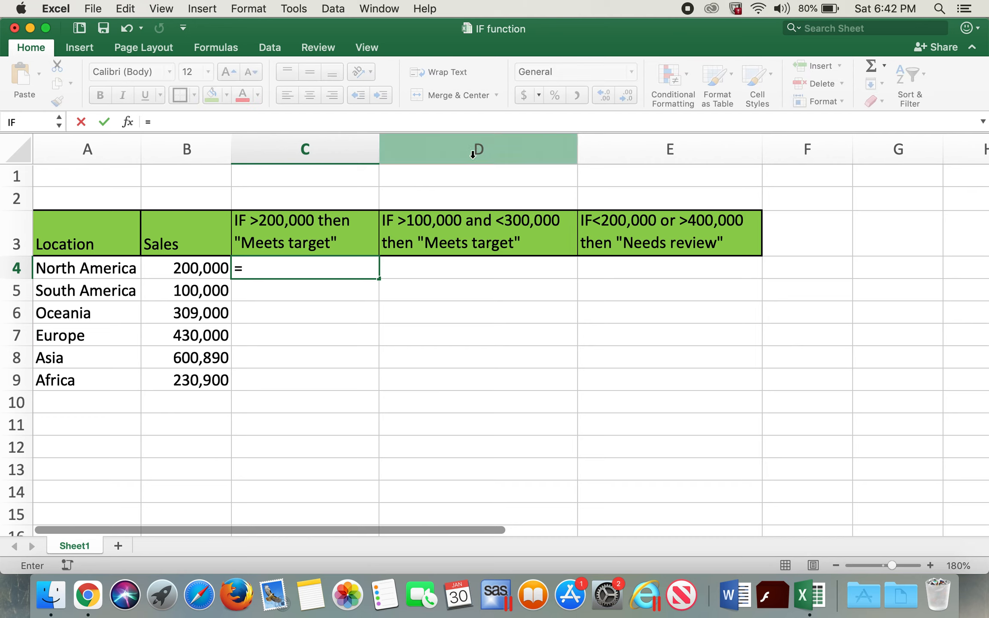
- Complete the formula in C4 as =IF(B4>200000, "Meets target", "")
text(if)
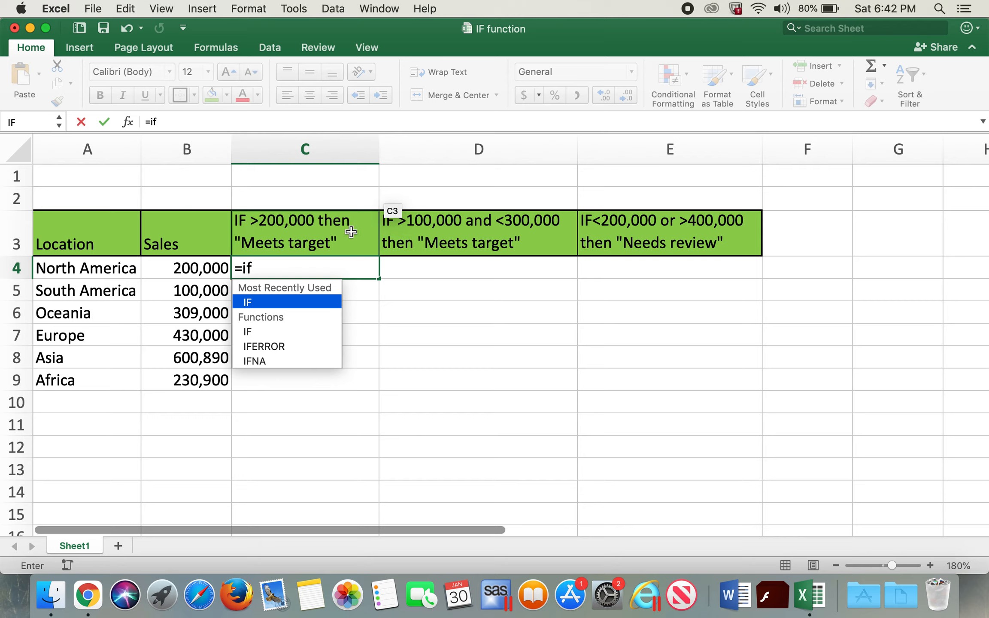
text(()
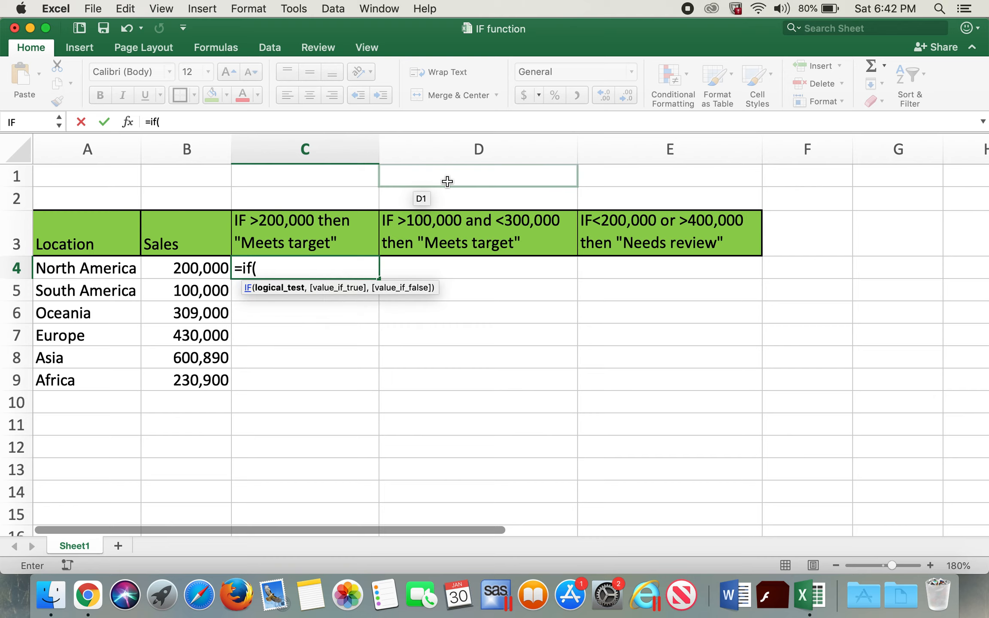
click(206, 271)
text(>20000)
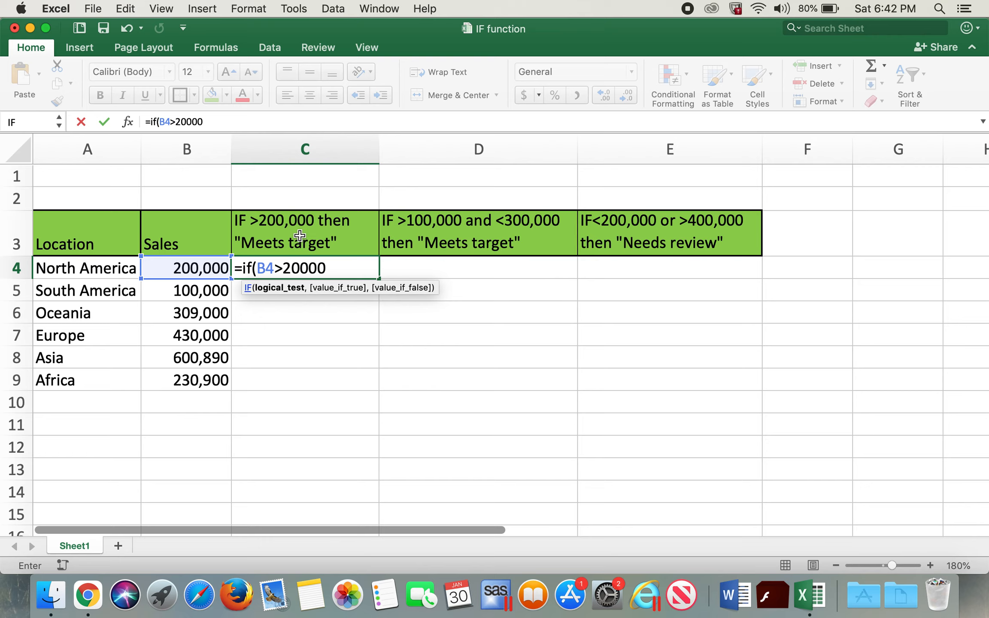
text(0,)
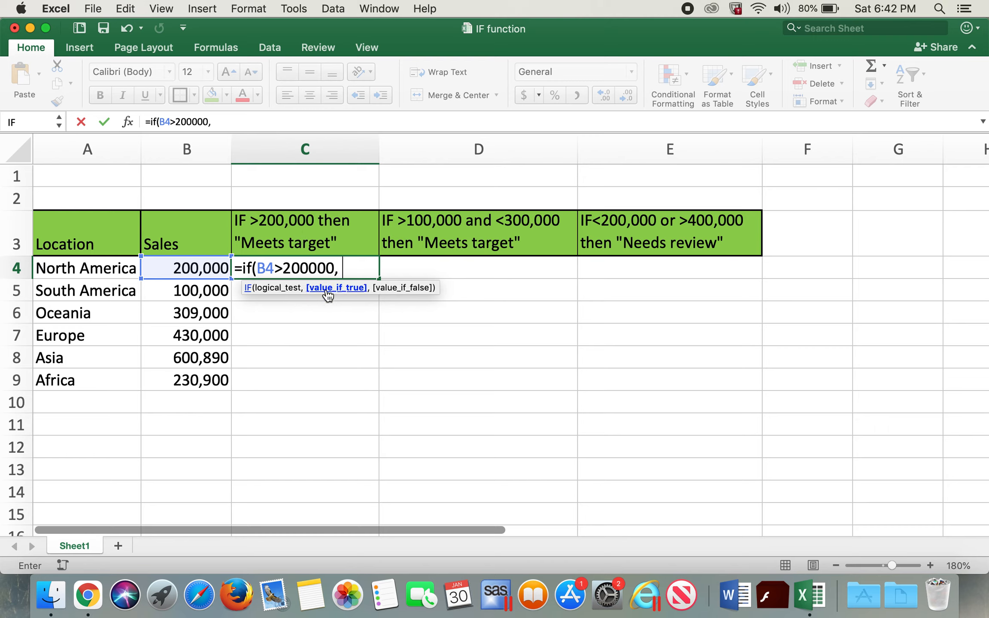
text( "Meets target")
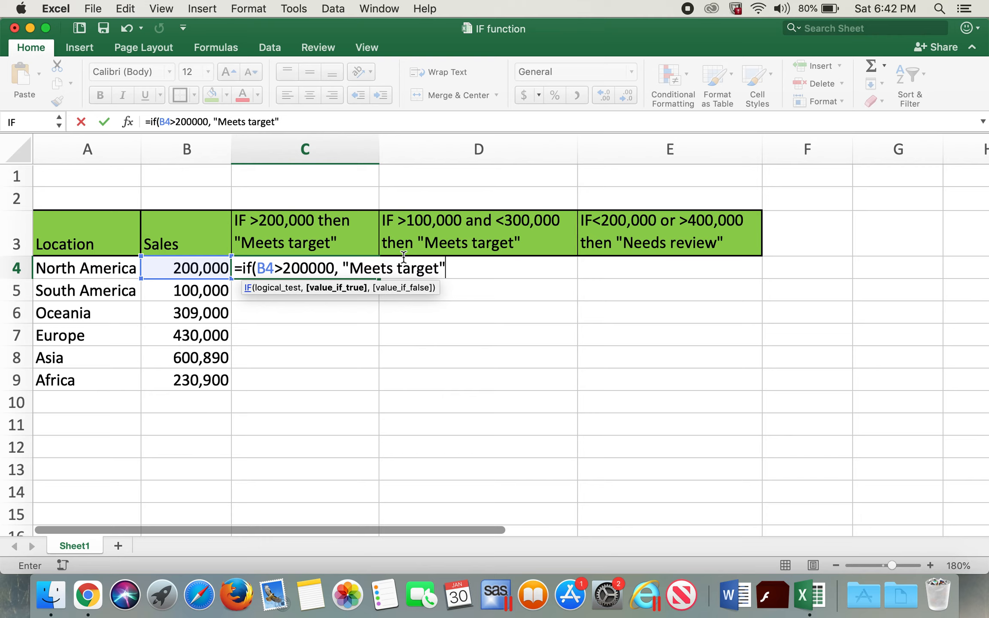
text(,)
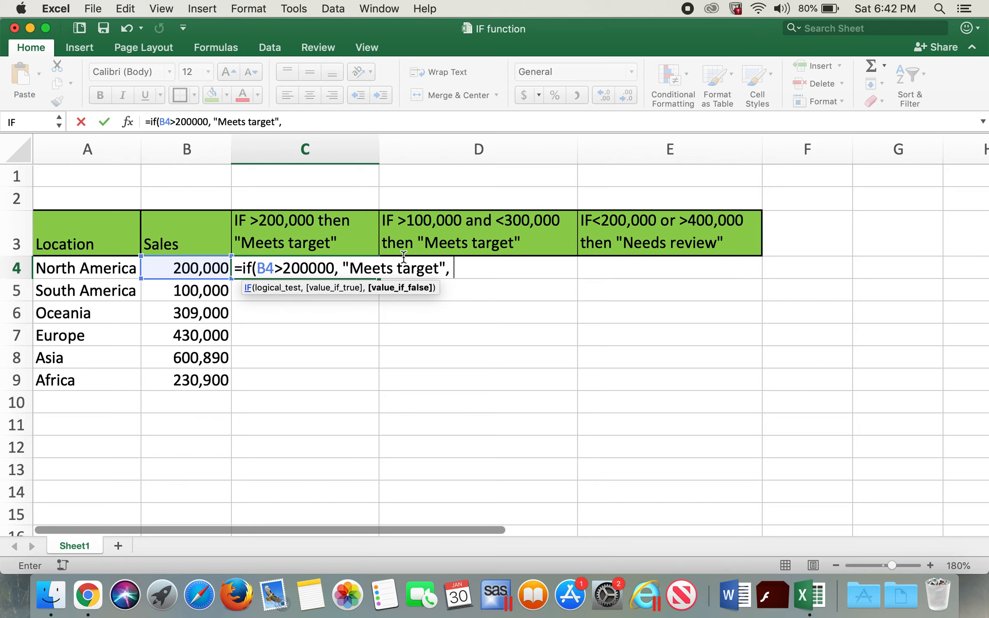
text( ""))
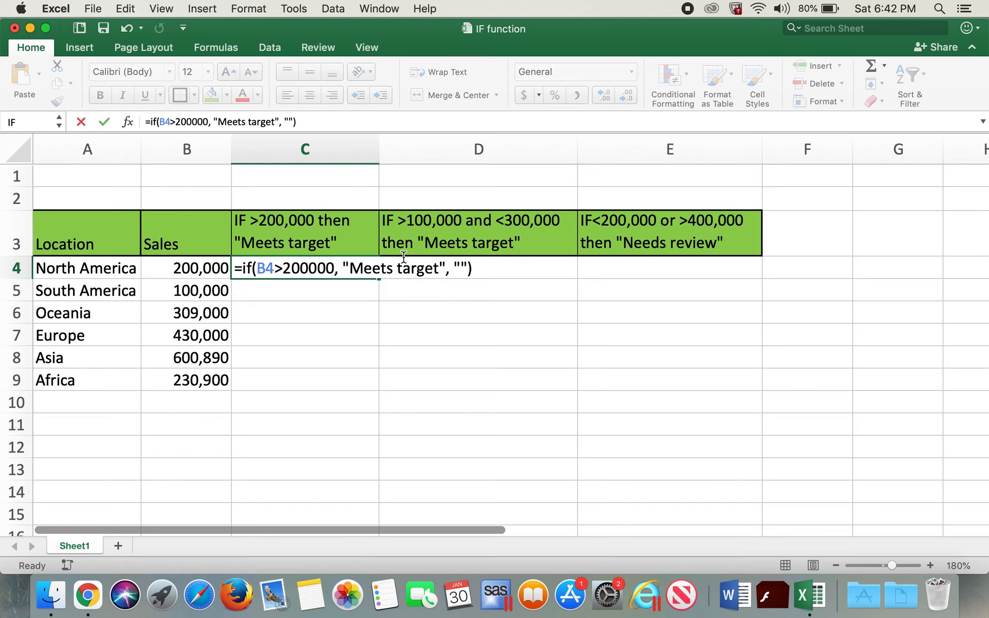
key(Return)
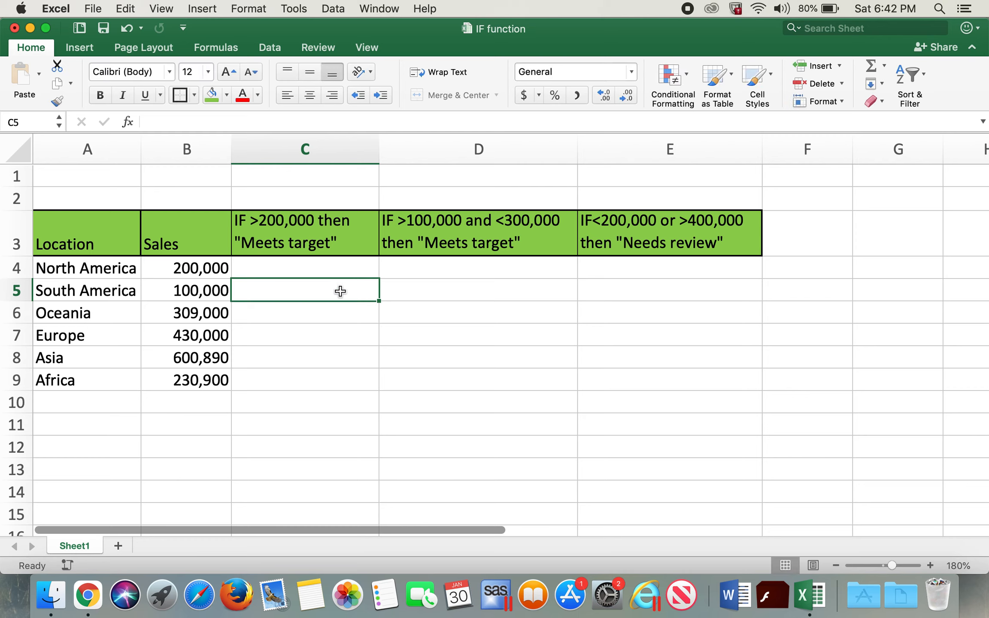
- Copy the C4 formula down to C9 and check the locations marked "Meets target"
click(200, 263)
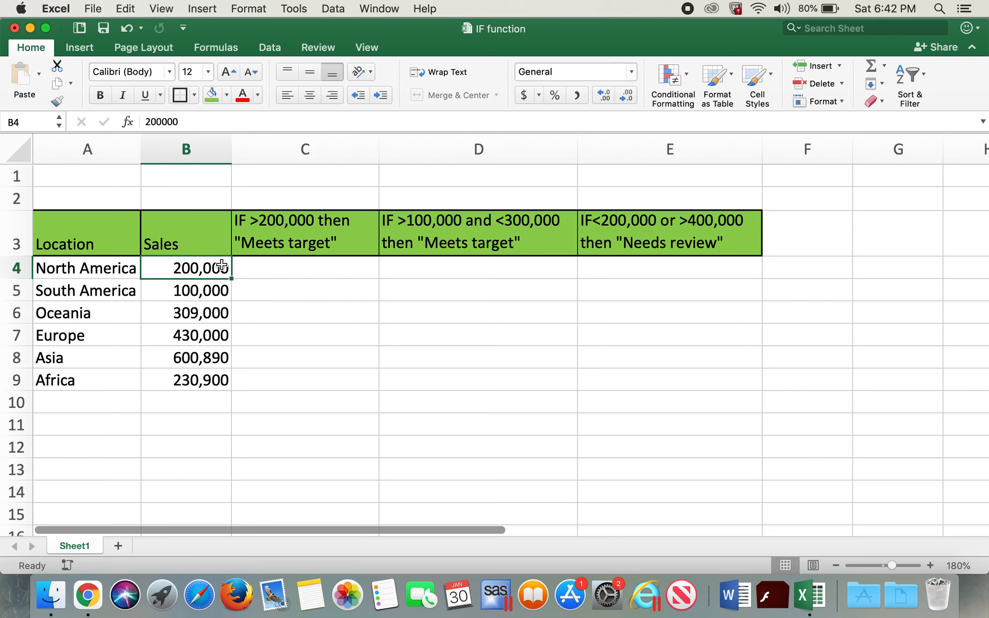
click(302, 274)
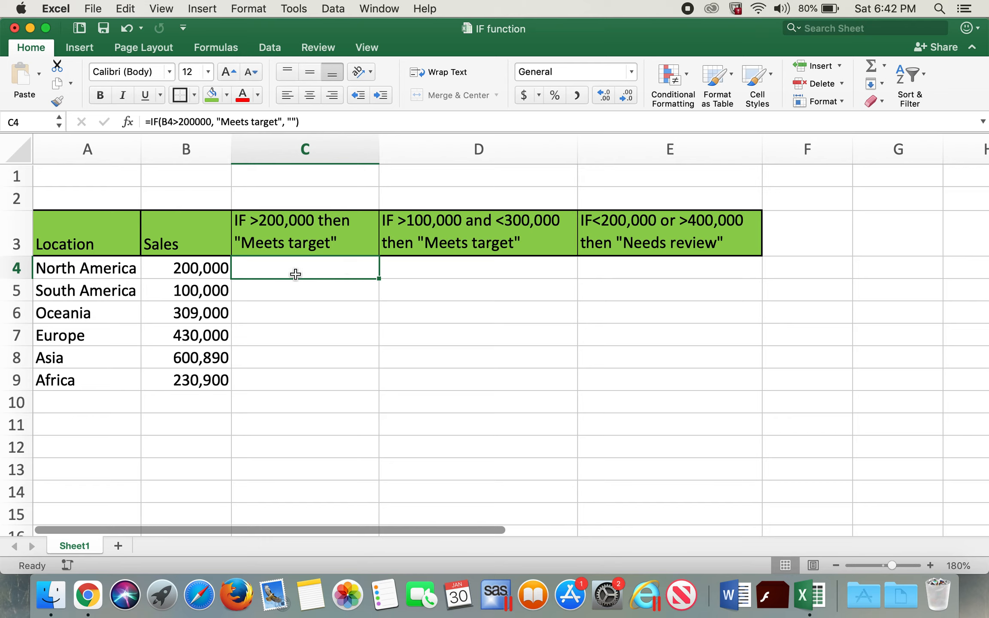
double_click(380, 280)
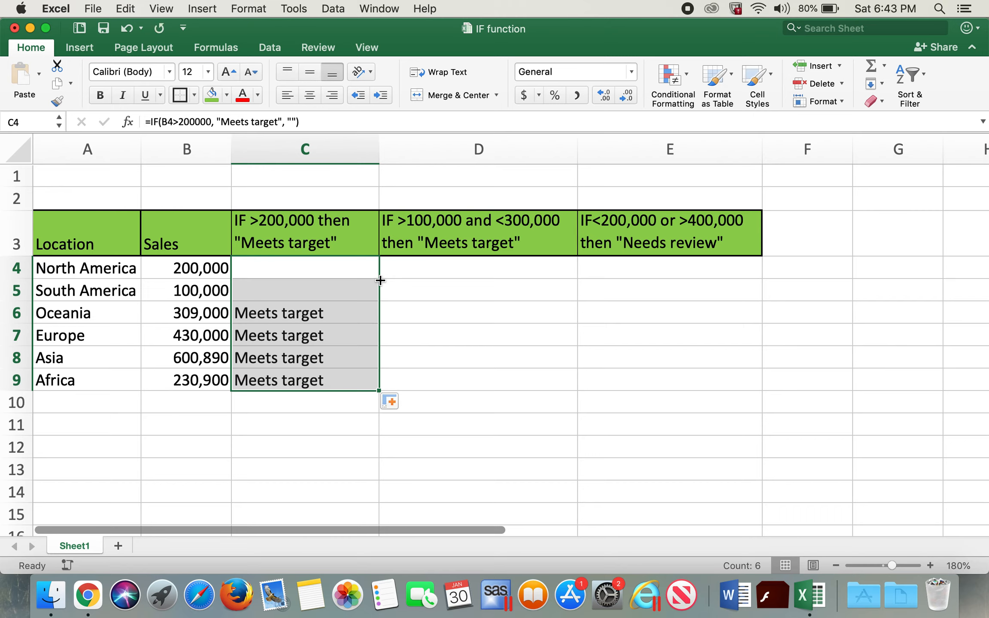
drag(268, 317, 266, 379)
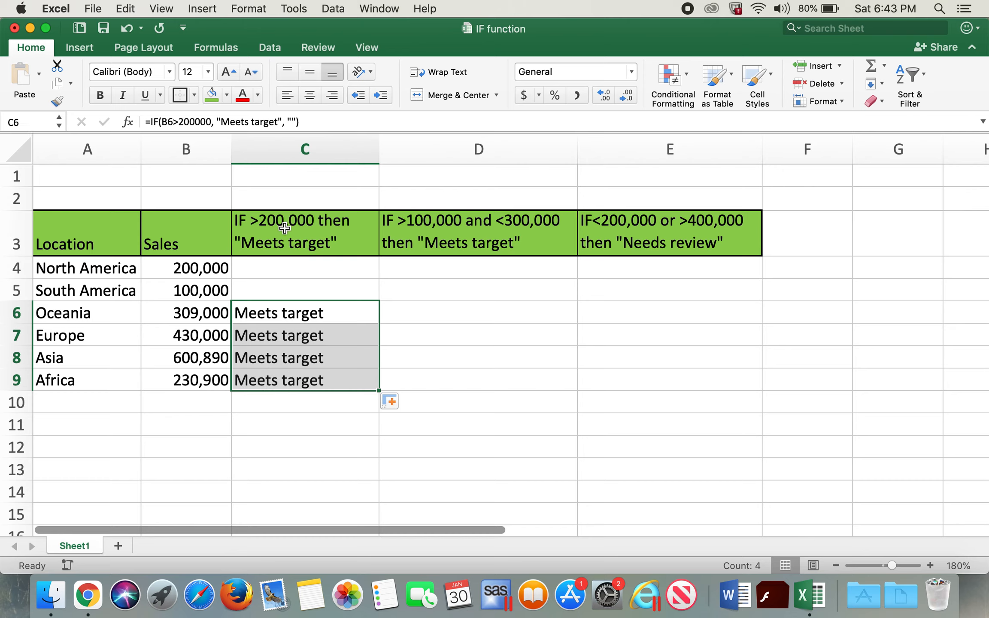
- Begin an IF formula in D4 with the logical test AND(B4>100000, B4<300000)
click(439, 271)
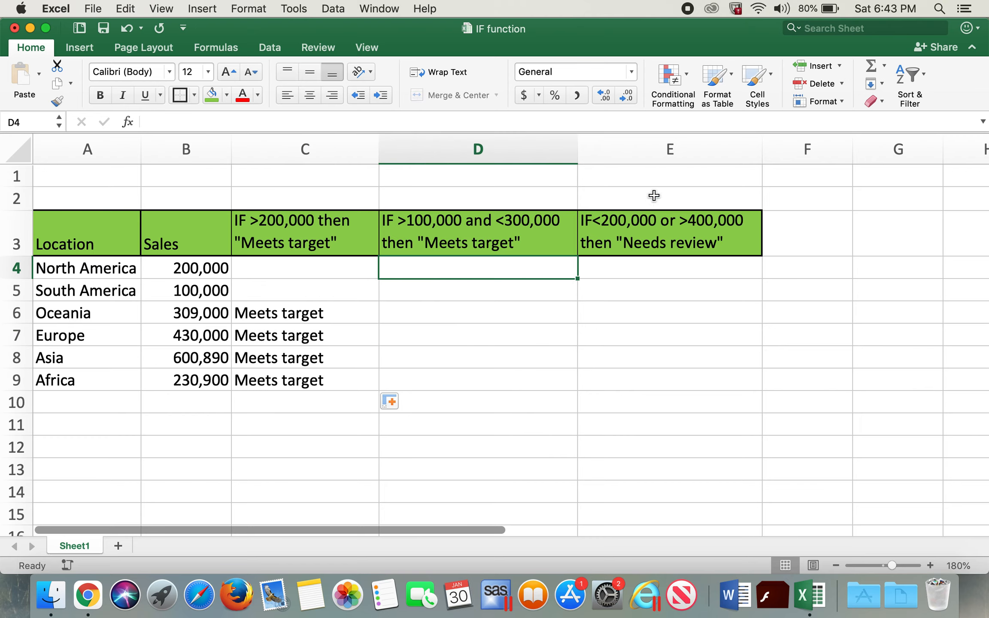
text(=if)
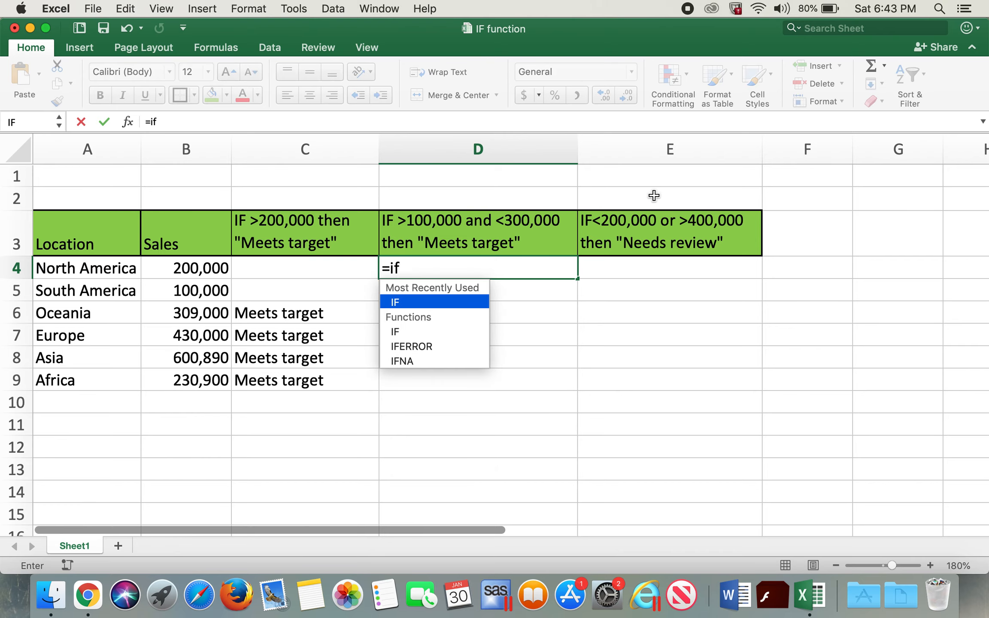
text(()
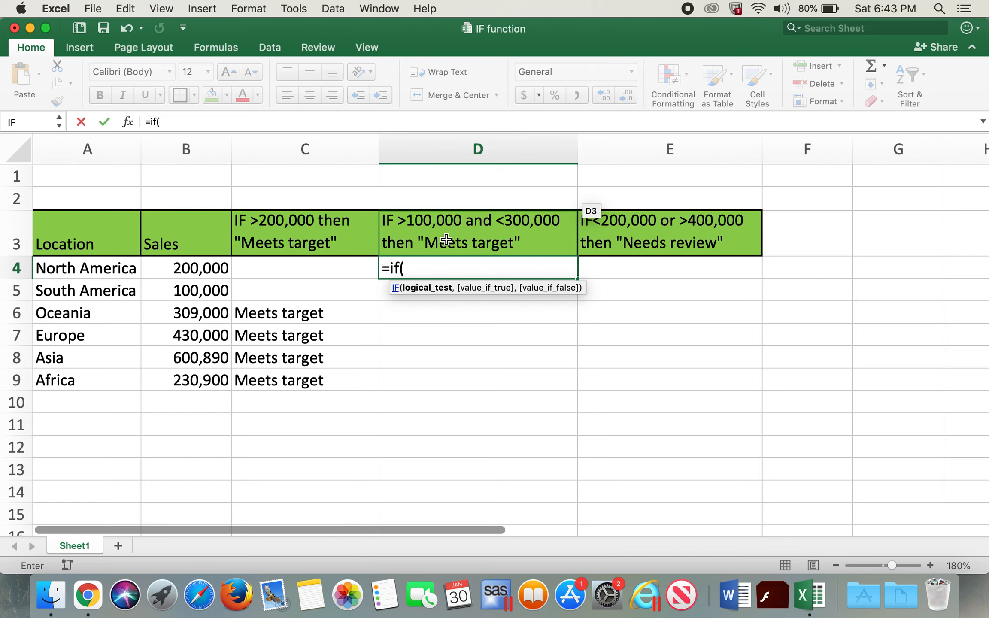
text(a)
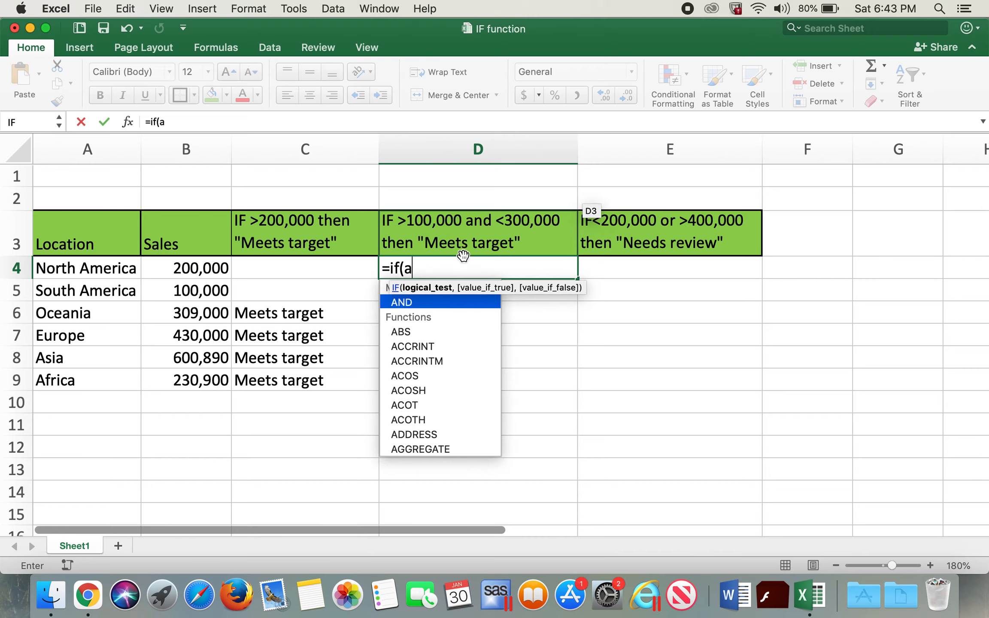
key(BackSpace)
text(and)
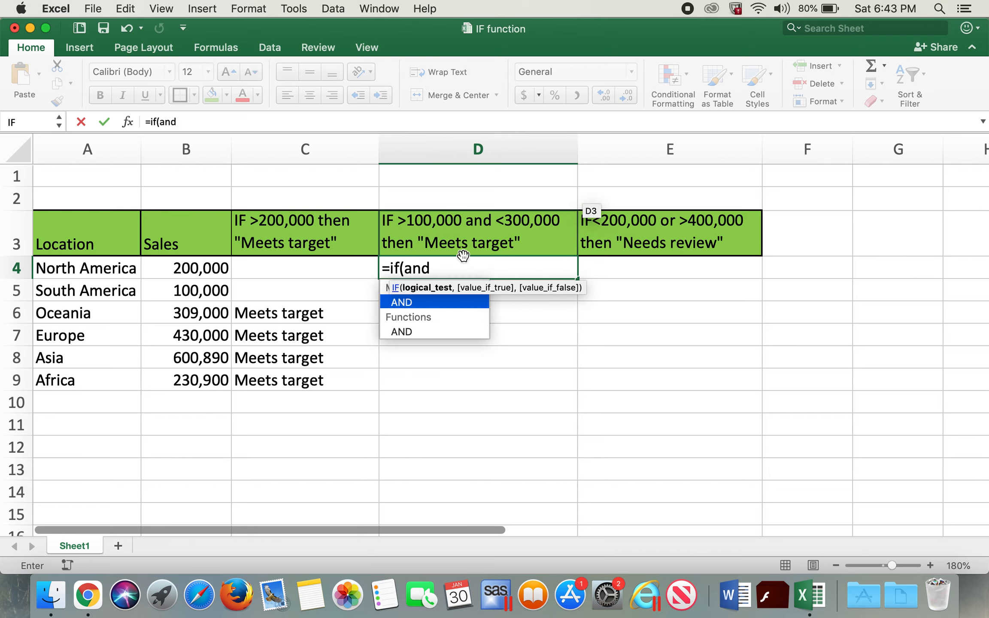
text(()
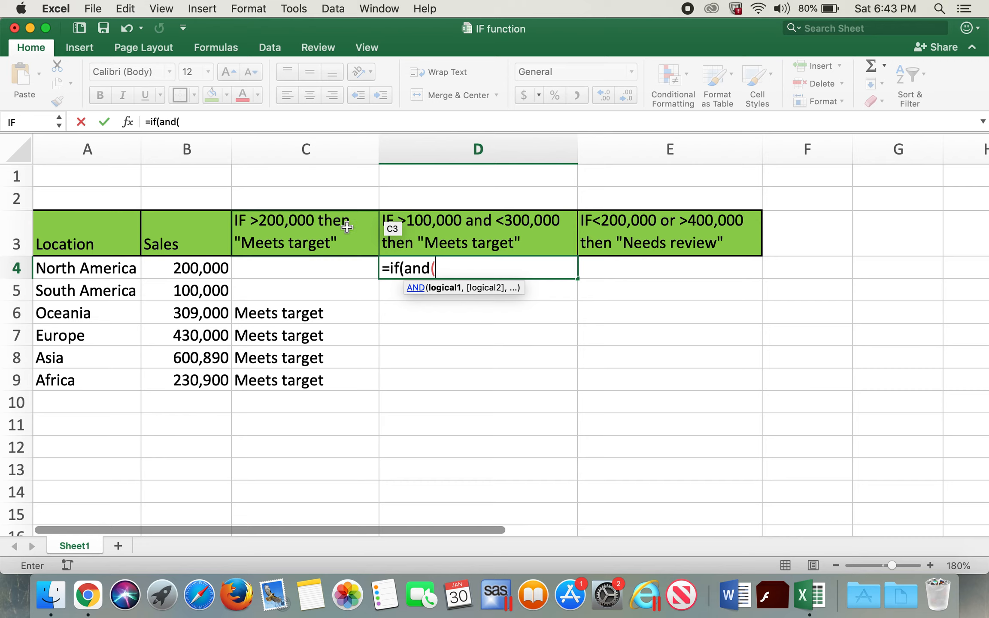
click(190, 268)
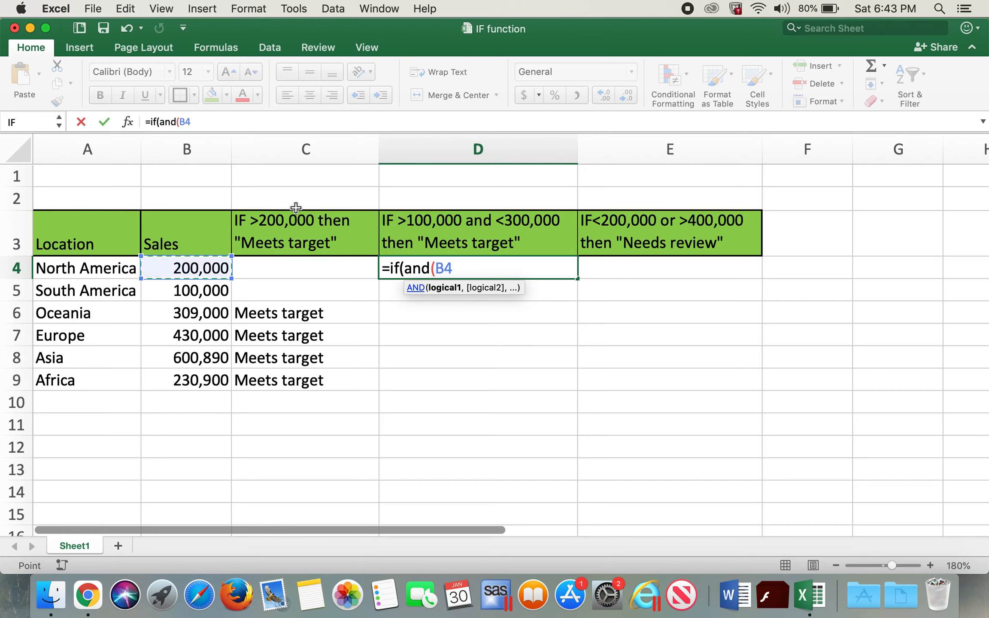
text(>100000,)
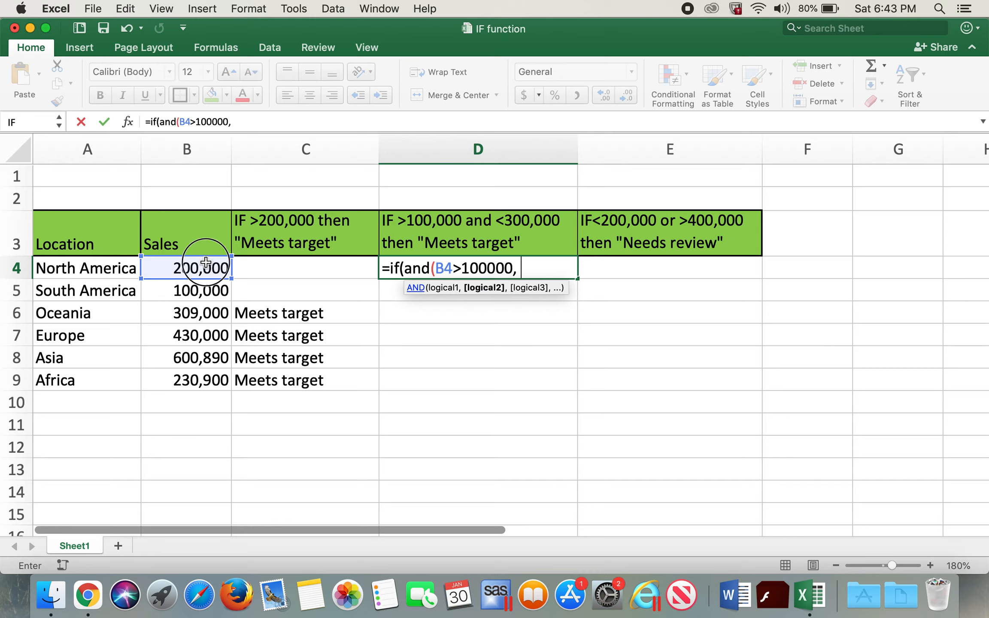
click(189, 267)
text(<3)
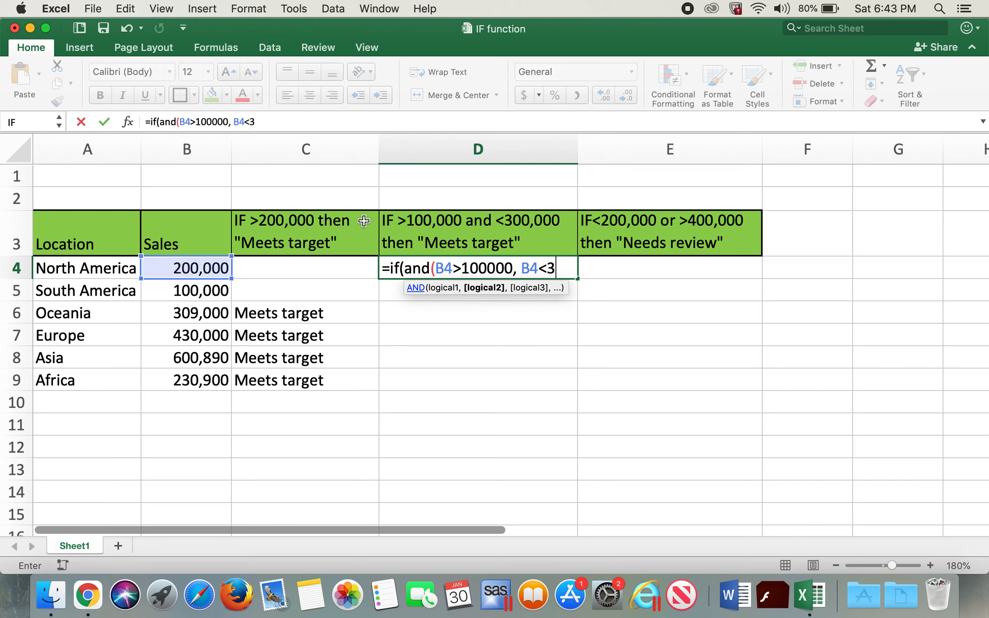
text(00000)
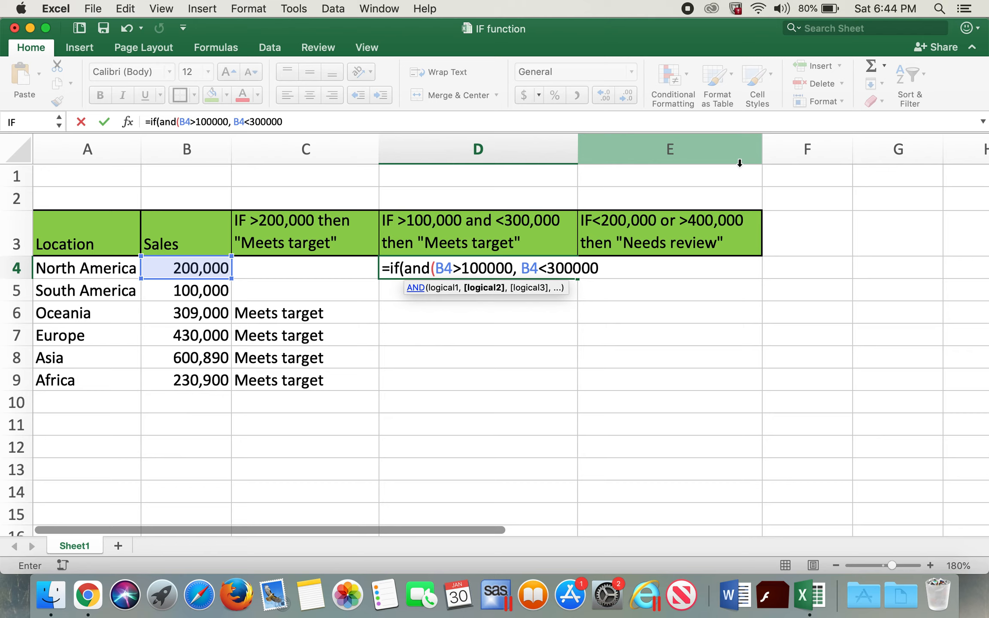
text())
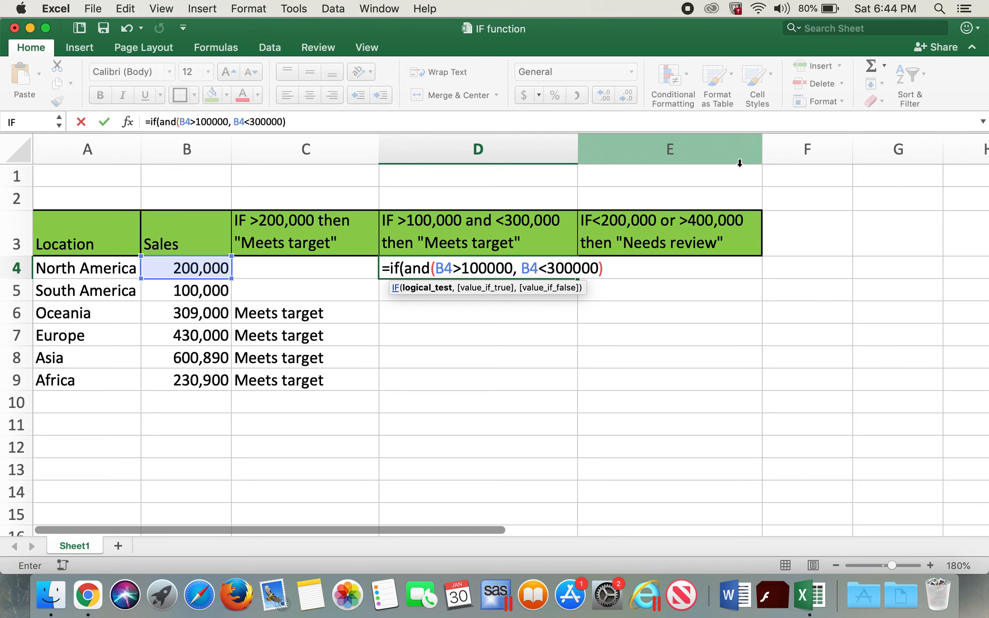
- Finish the D4 formula so it returns "Meets target" when true and an empty string "" when false
text(,)
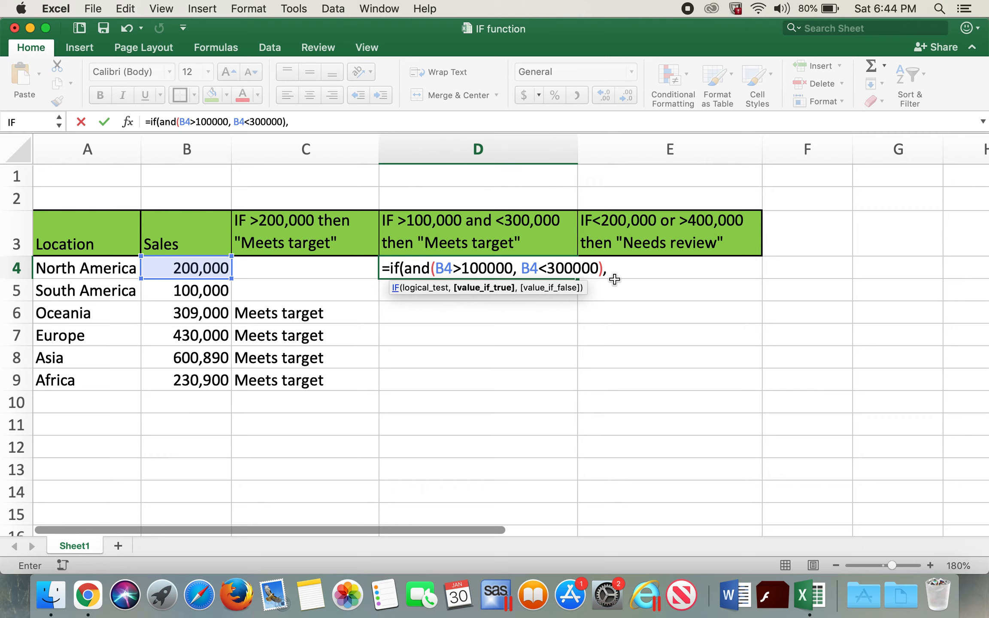
text("Meets tarte)
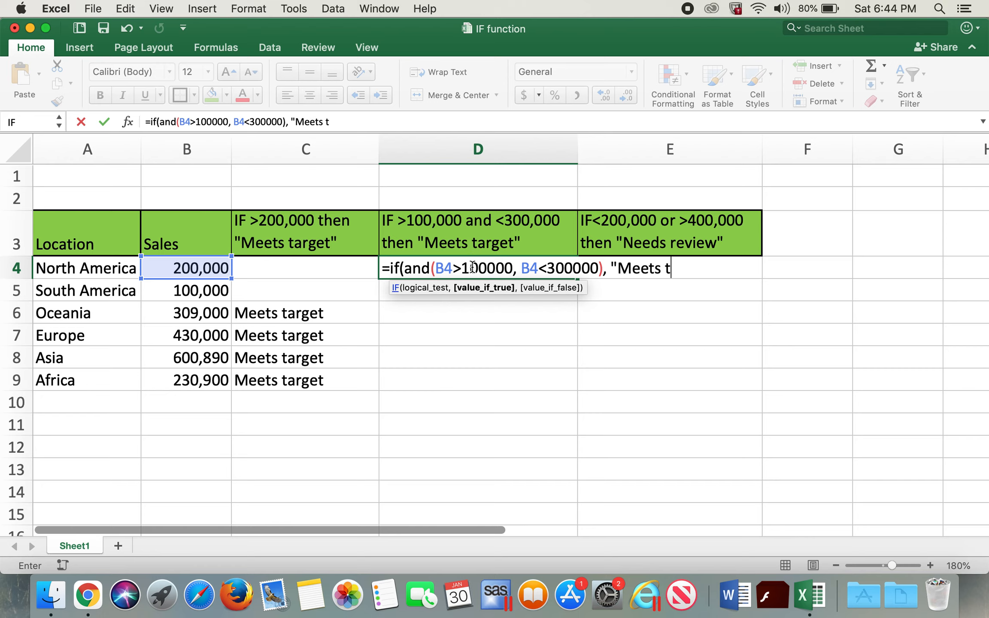
key(BackSpace)
key(BackSpace)
text(get",)
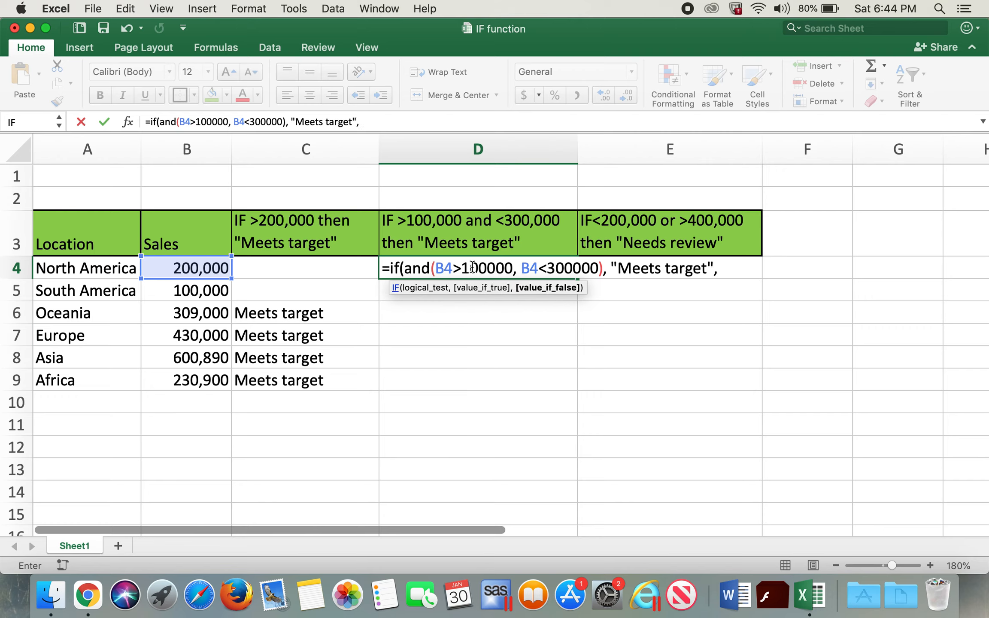
text( ""))
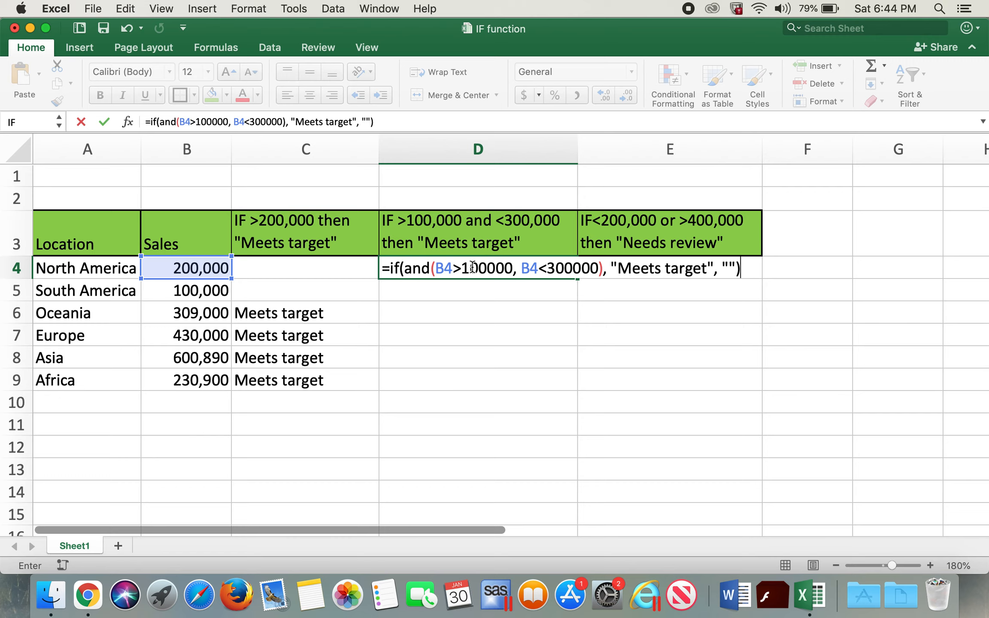
key(Return)
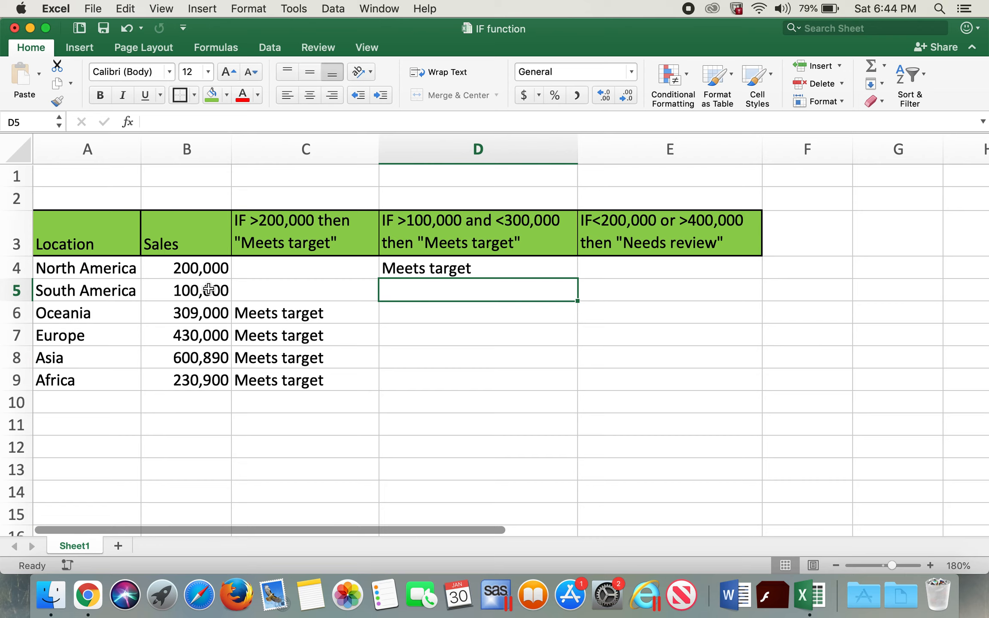
- Copy the D4 formula down to D9 and compare the results for North America and Africa with their sales
click(203, 269)
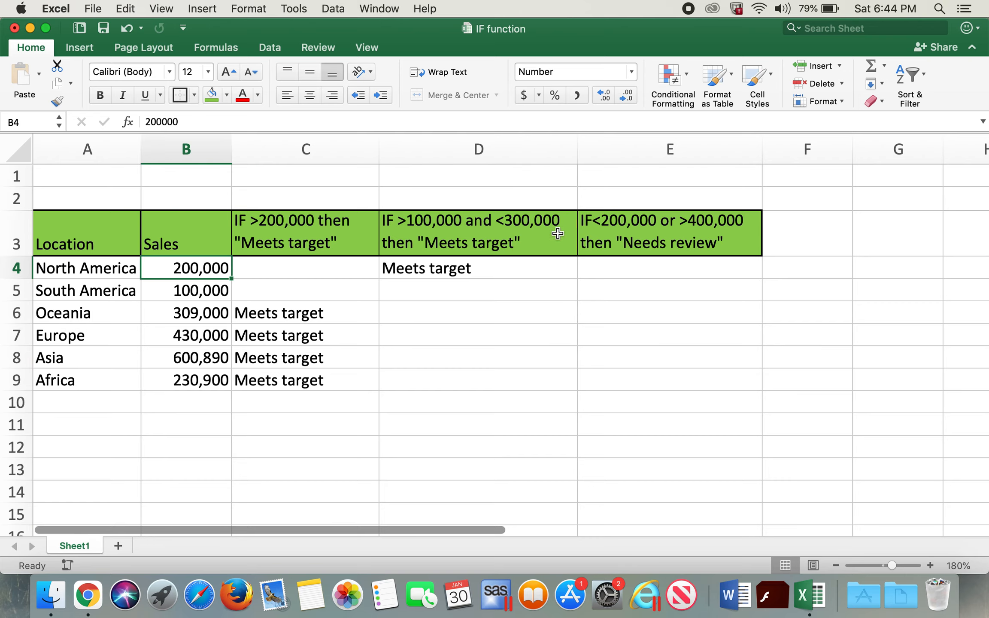
click(425, 264)
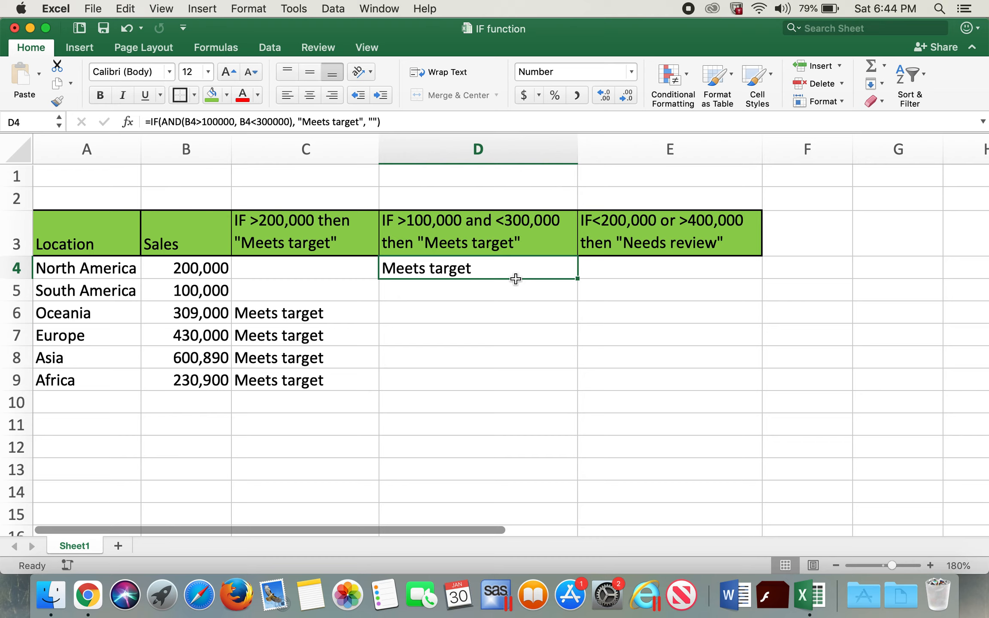
double_click(578, 279)
click(470, 311)
click(207, 379)
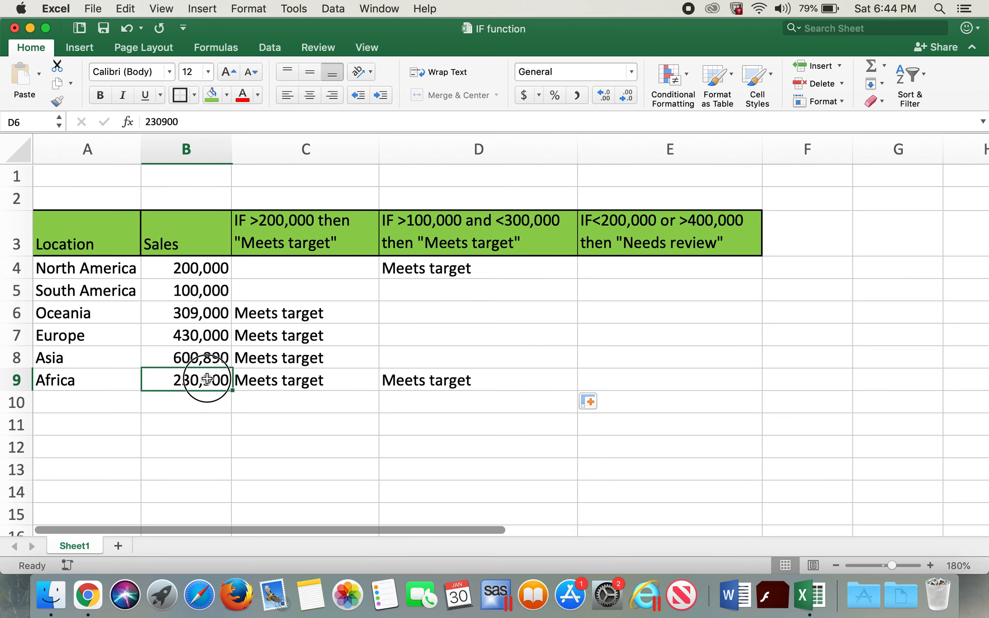
click(407, 381)
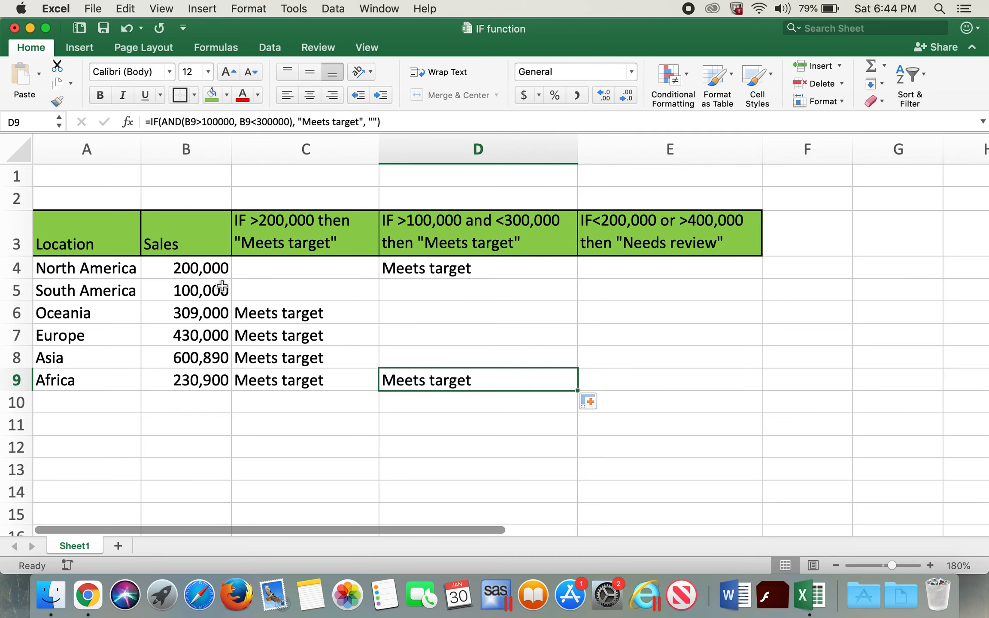
- Begin an IF formula in E4 with the logical test OR(B4<200000, B4>400000)
click(598, 264)
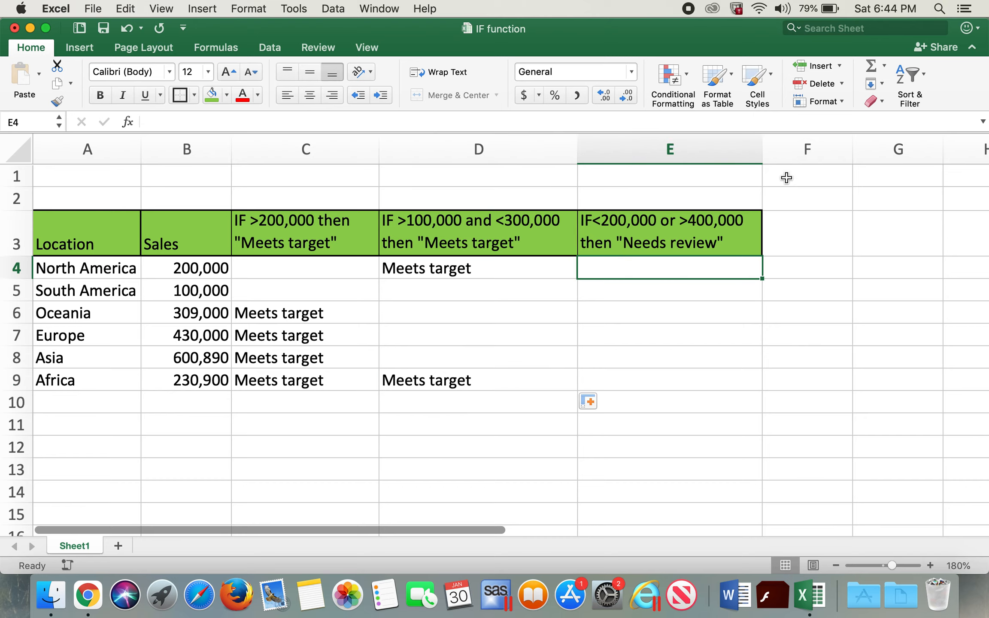
text(=)
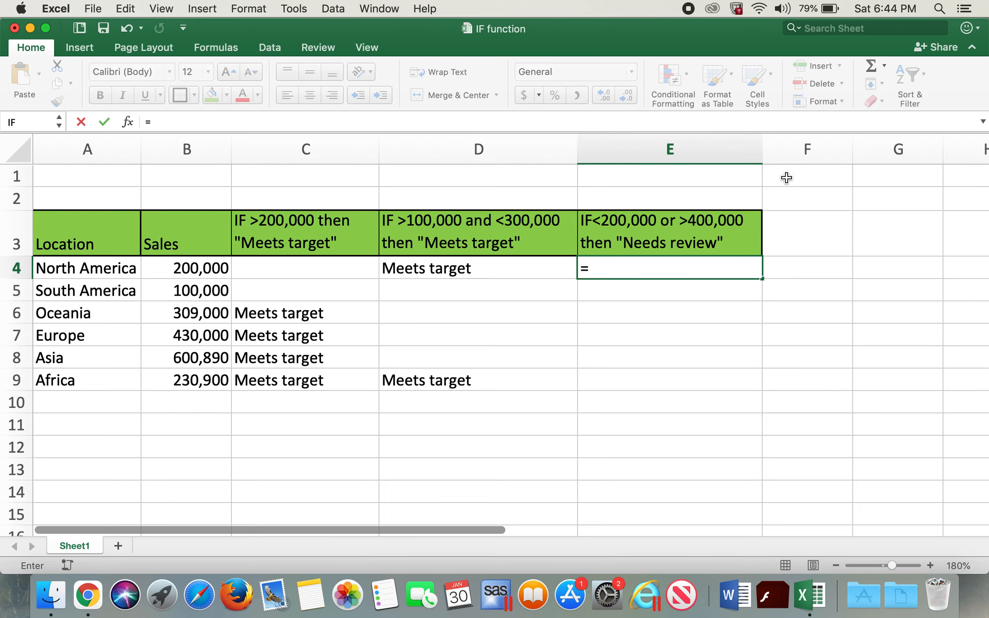
text(if)
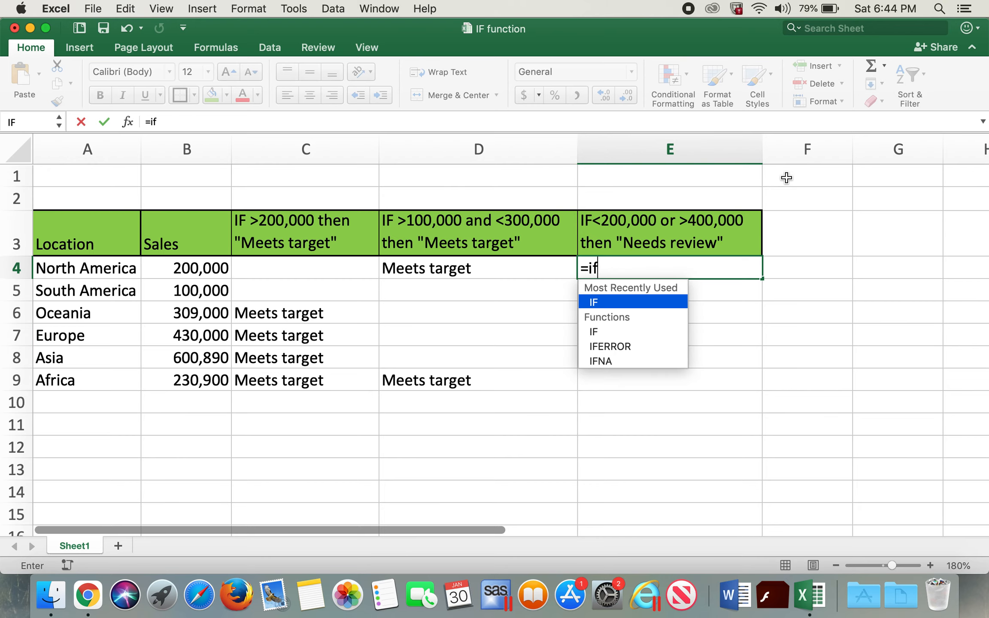
text((or)
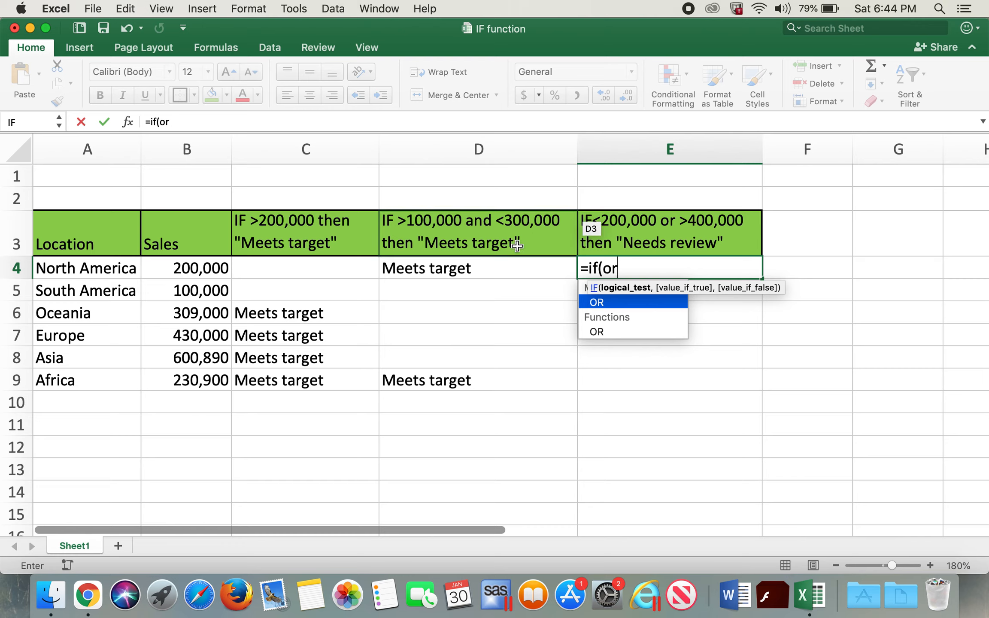
text(()
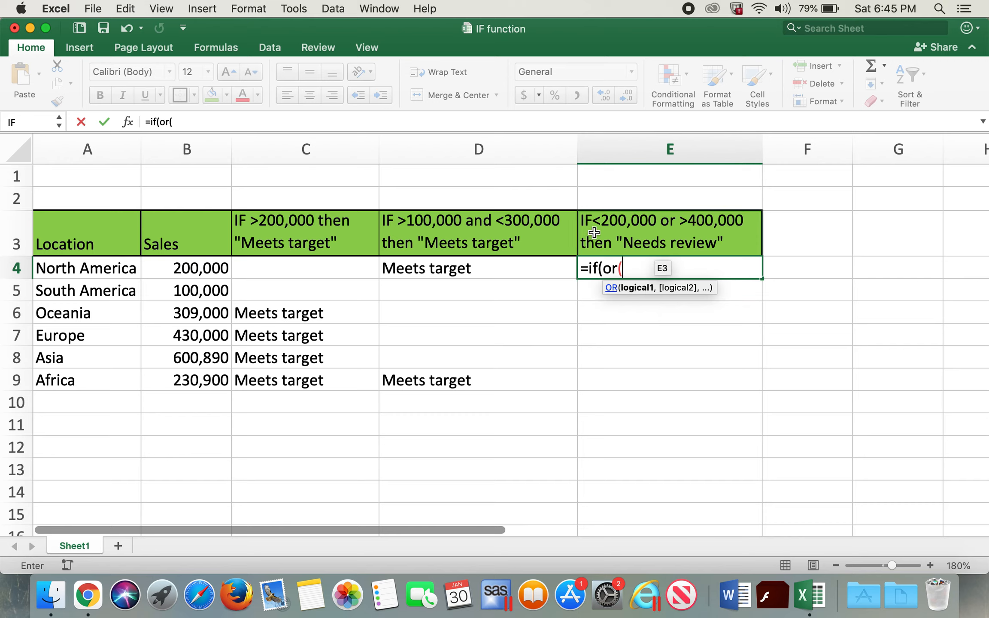
click(147, 274)
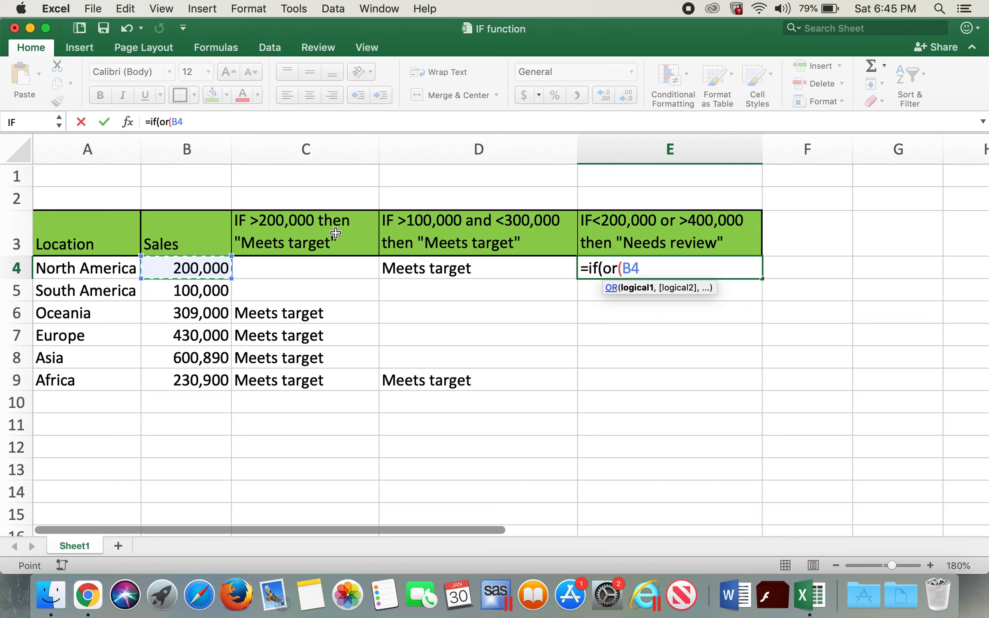
text(<200000)
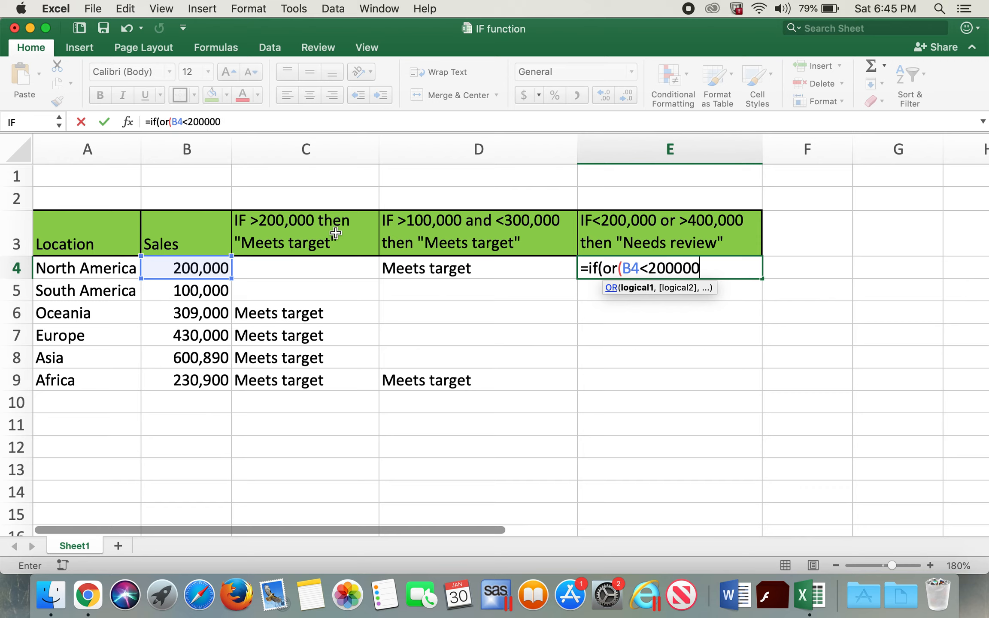
text(,)
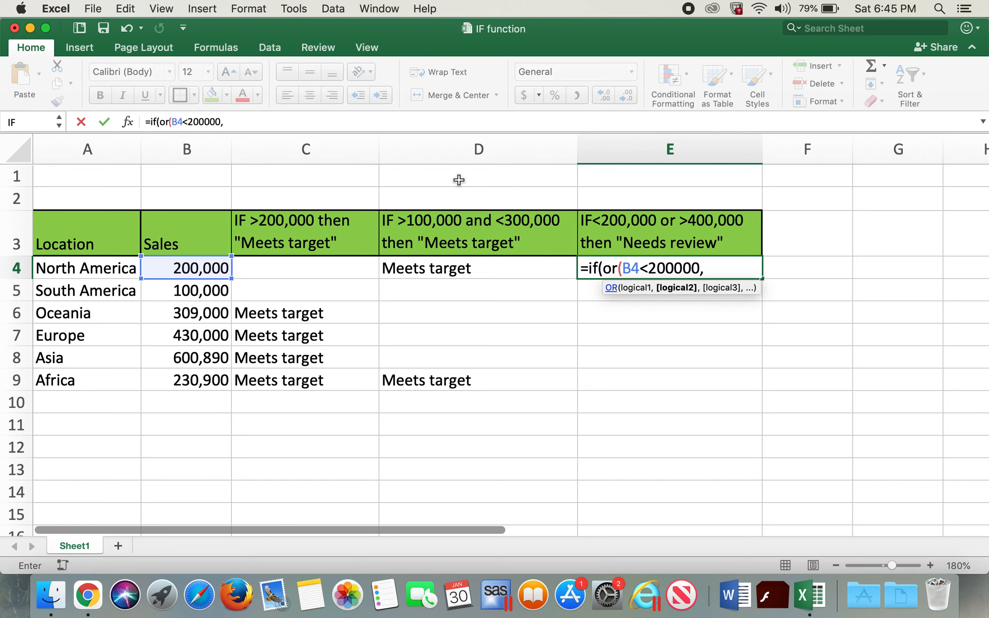
key(Left)
key(Left)
key(Left)
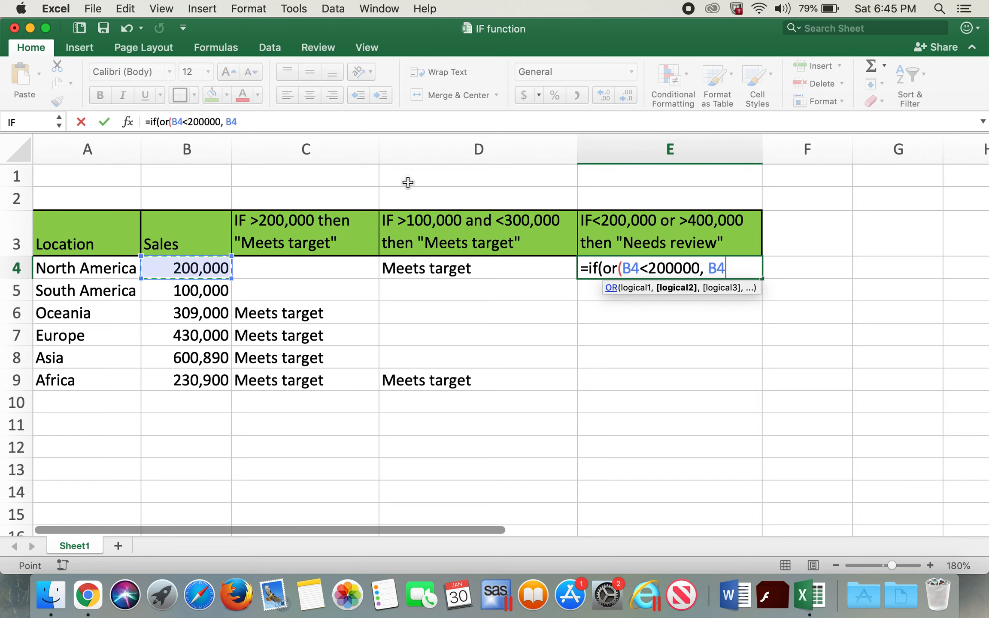
text(>400000)
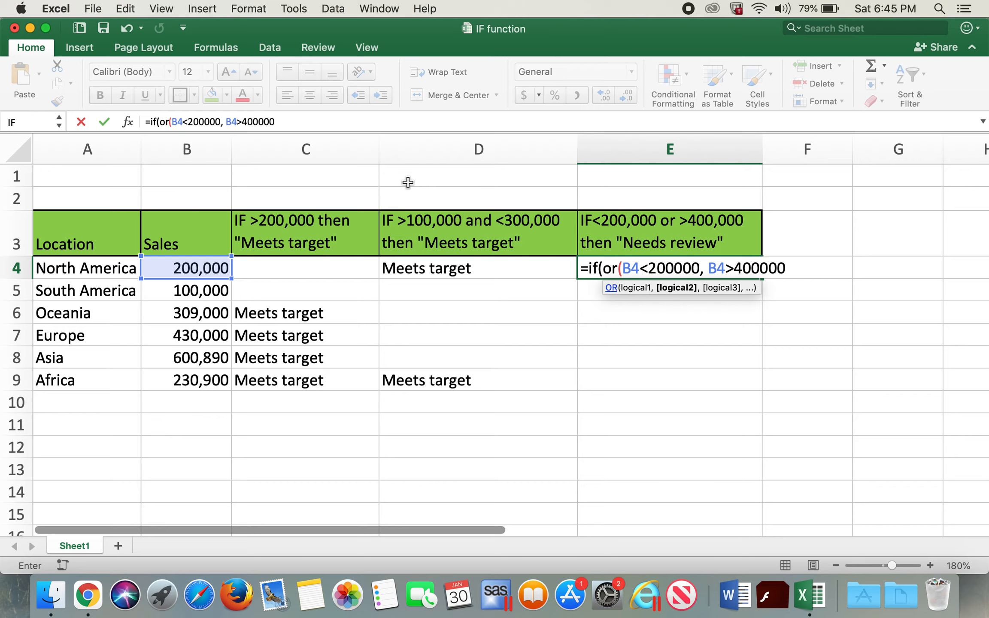
text())
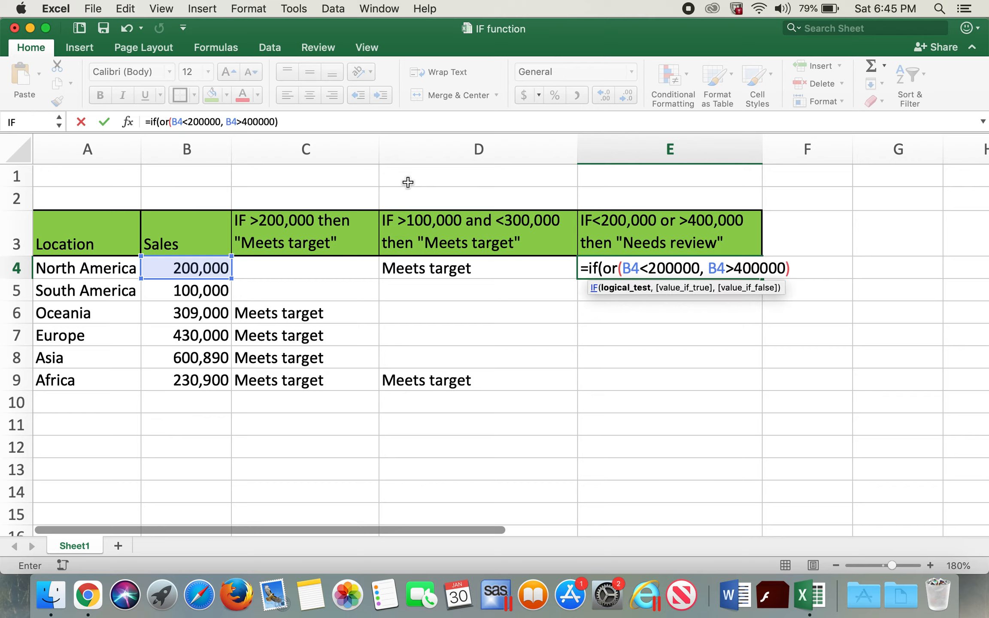
- Finish the E4 formula so it returns "Needs review" when true and an empty string "" when false
text(,)
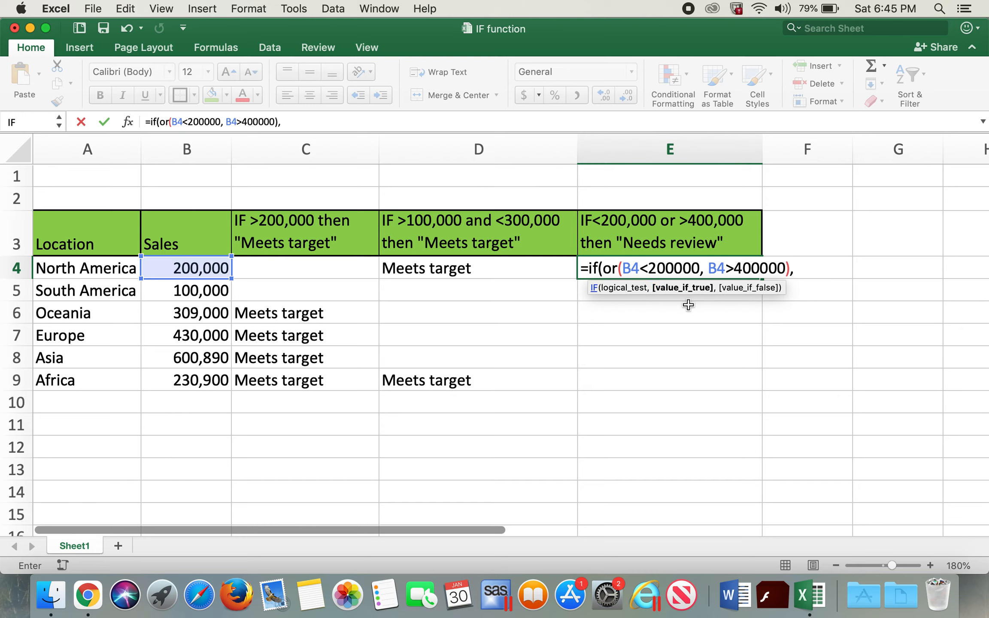
text( "Nee)
text(ds)
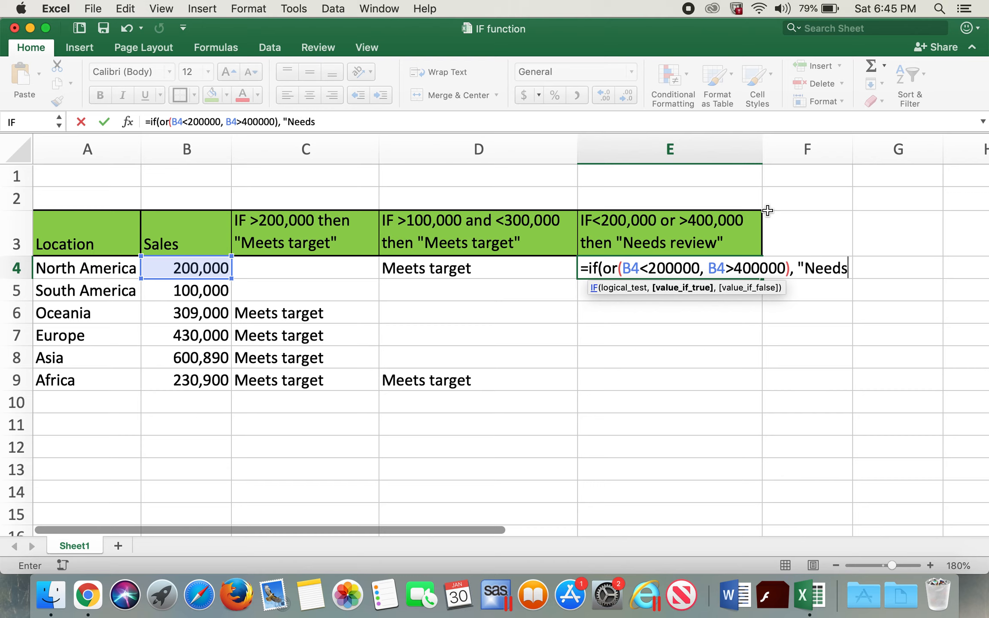
text( review", ""))
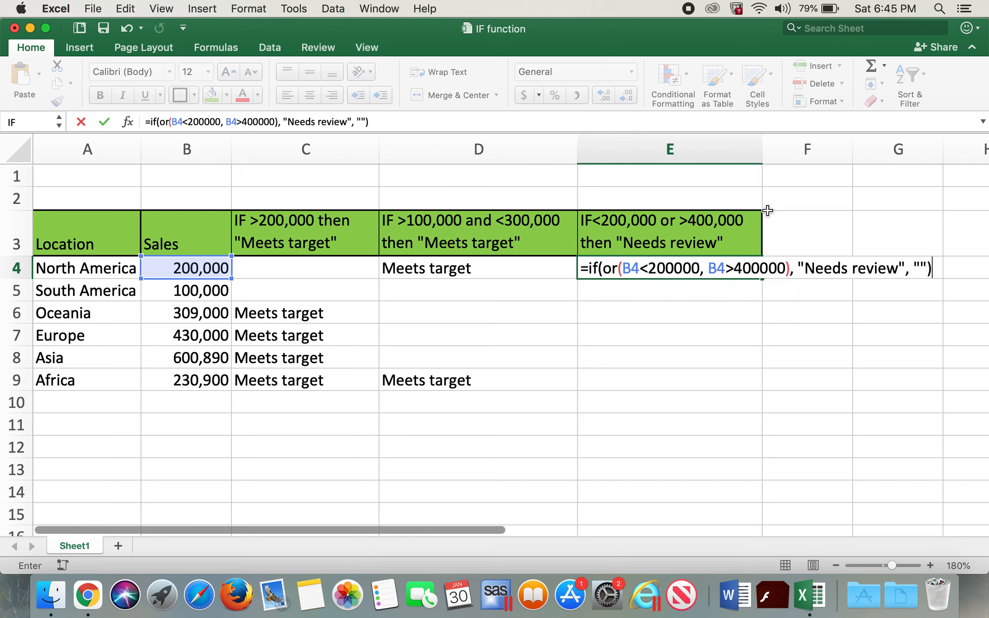
key(Return)
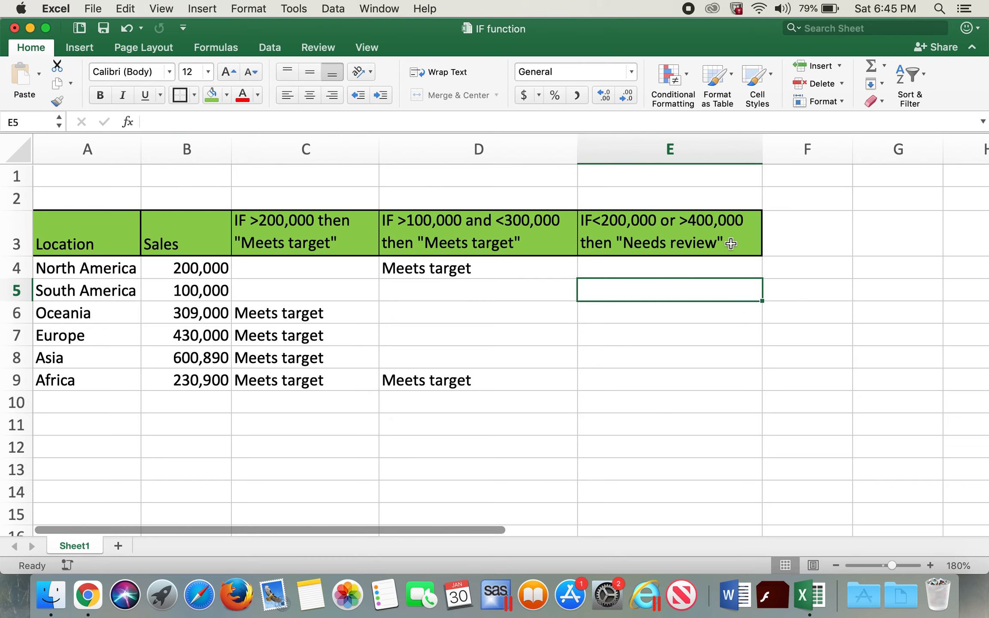
- Copy the E4 formula down to E9 and check the copied formula in E5
click(711, 259)
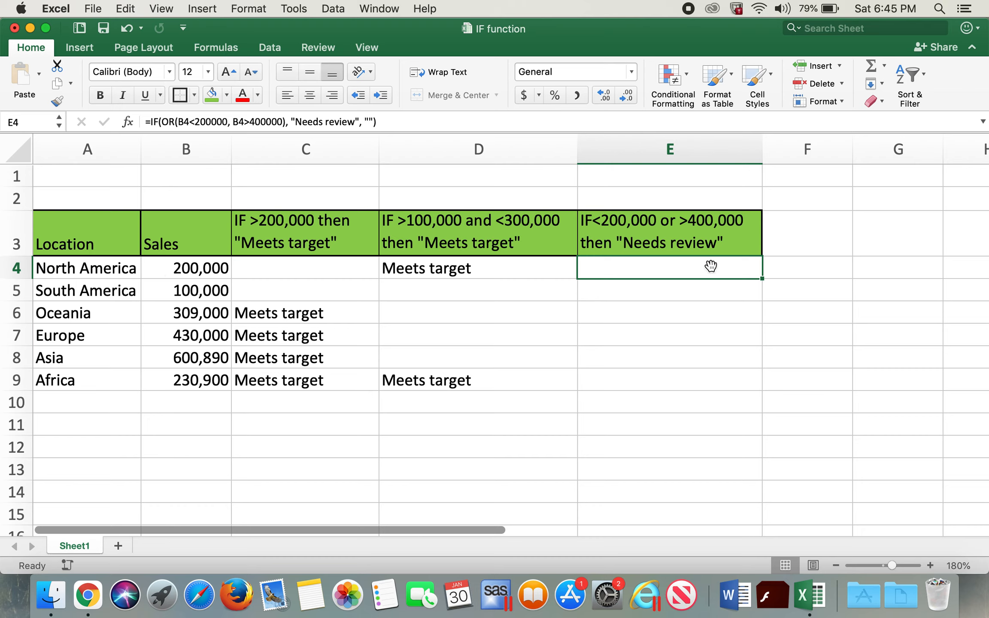
double_click(759, 281)
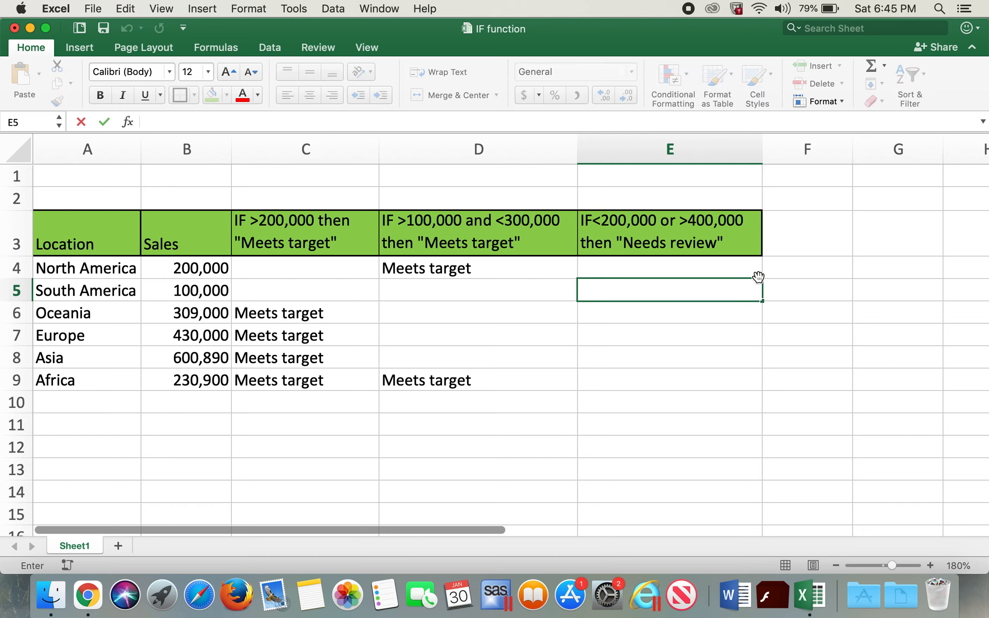
click(746, 261)
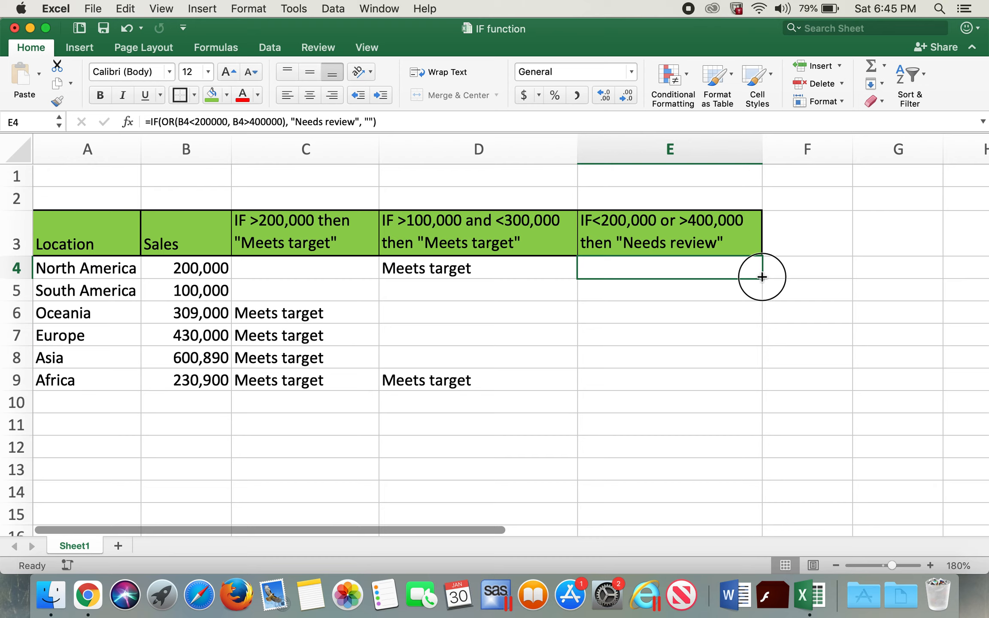
drag(762, 276, 761, 388)
click(640, 287)
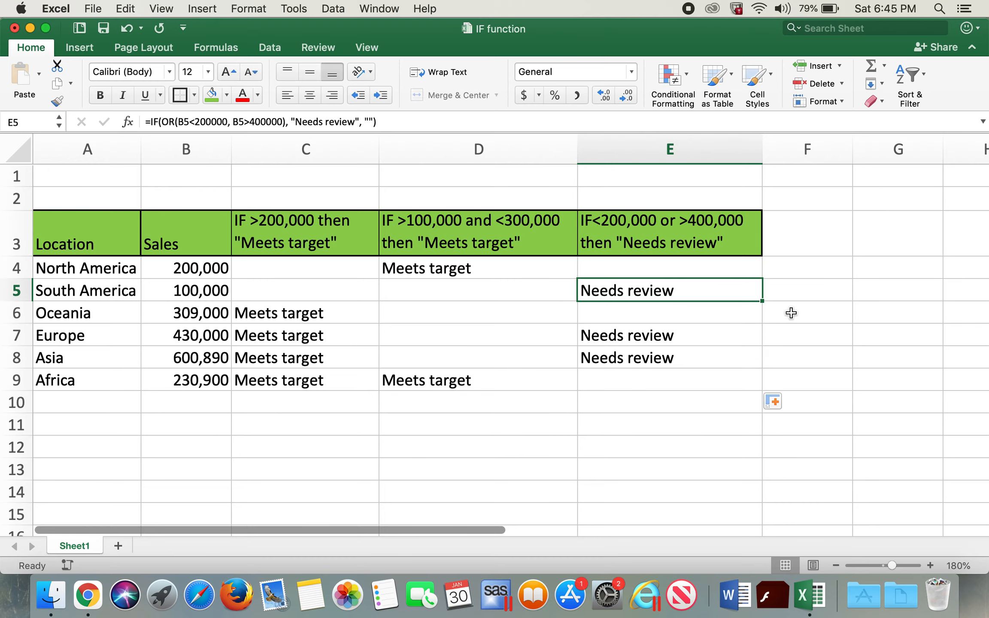
click(866, 291)
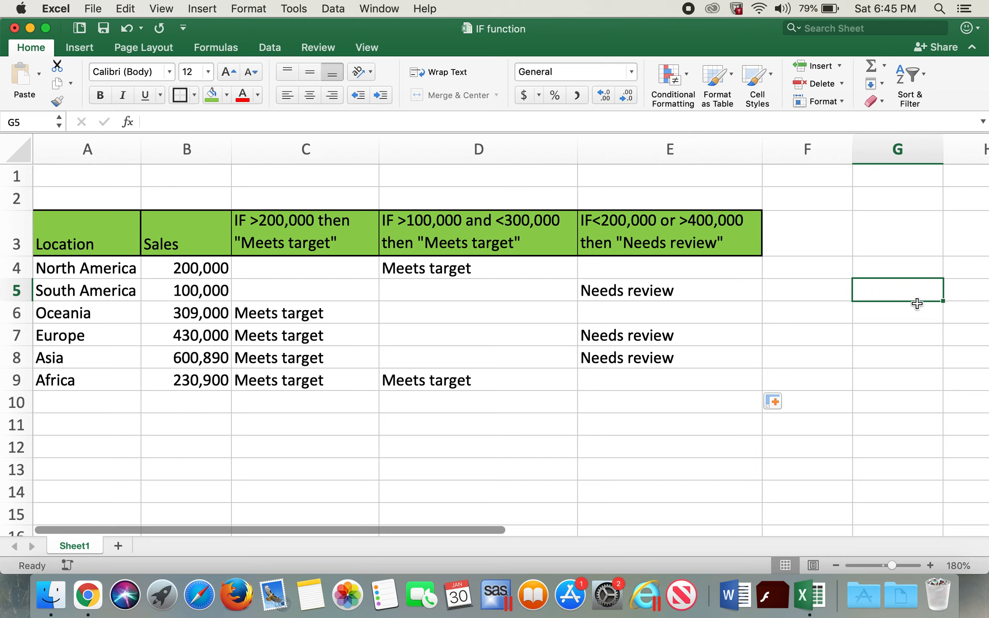